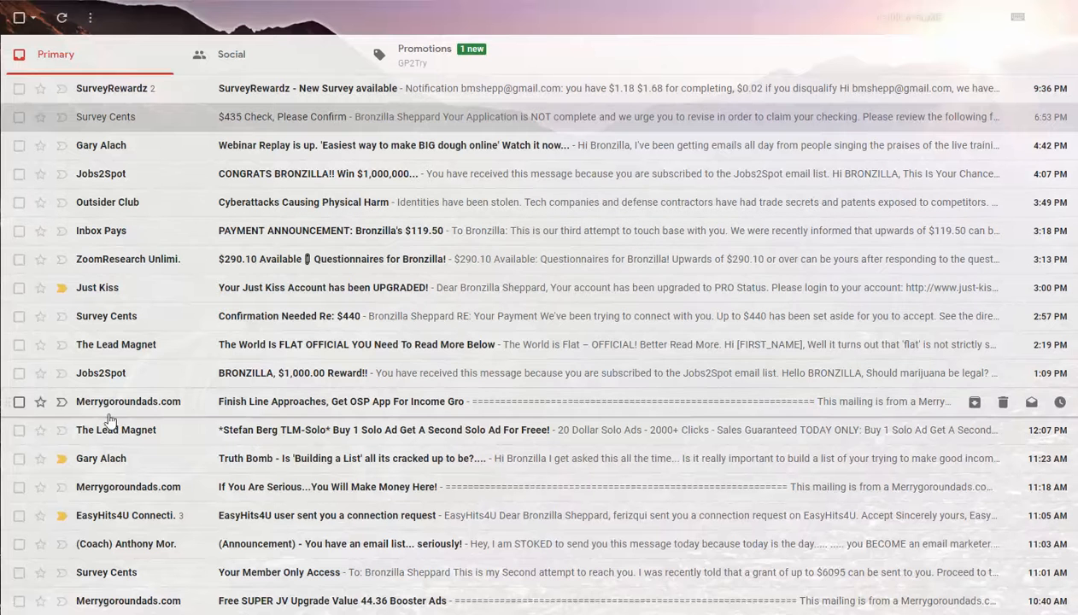
Open the "Finish Line Approaches, Get OSP App For Income Gro" message and copy its sender name, Merrygoroundads.com
{"action": "left_click", "coordinate": [156, 403]}
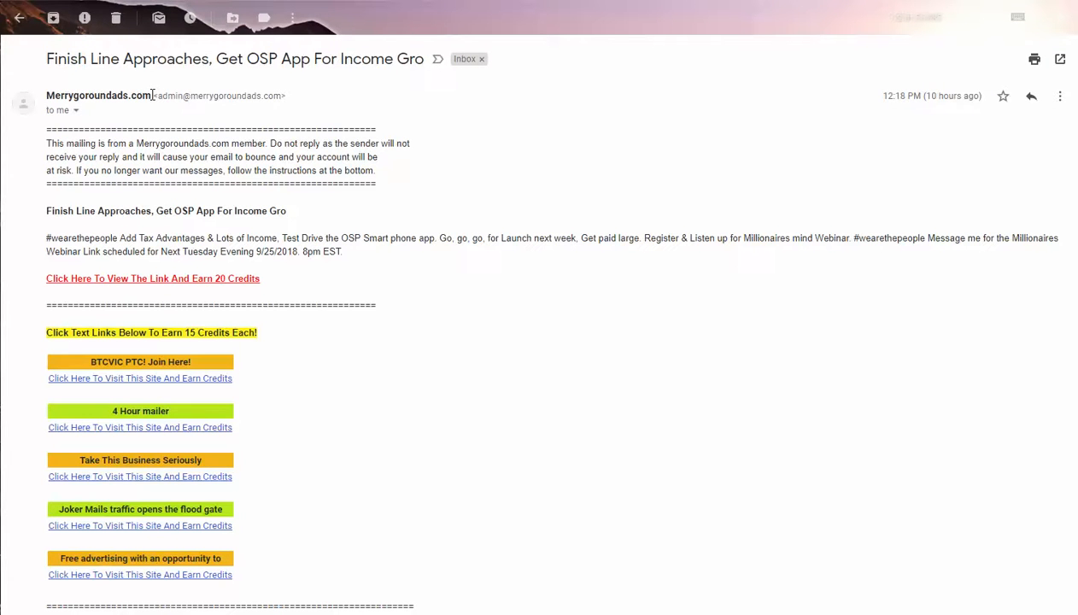
{"action": "left_click_drag", "start_coordinate": [138, 91], "coordinate": [49, 95]}
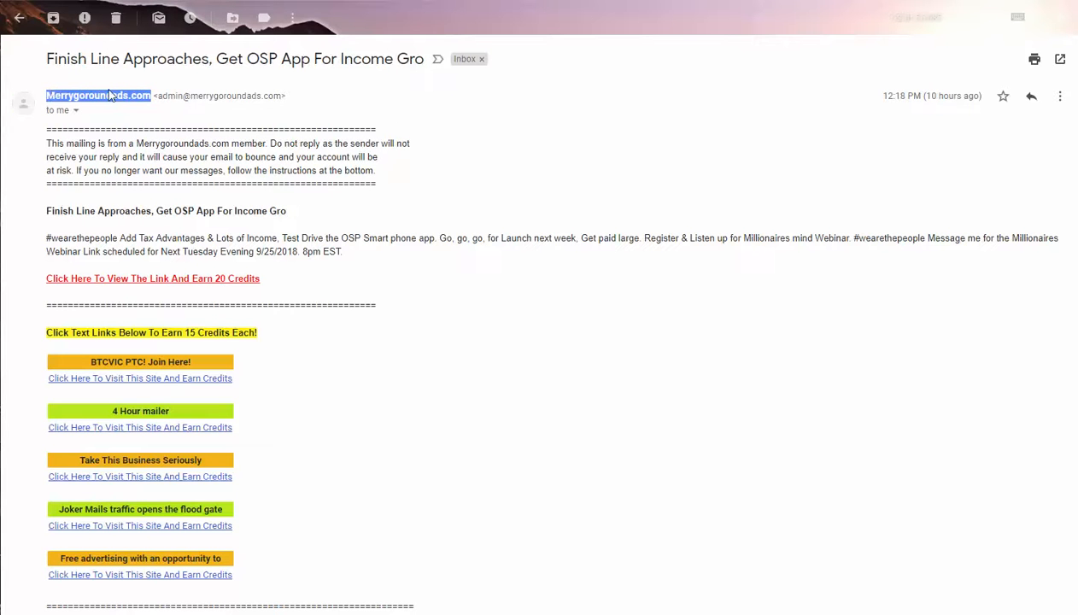
{"action": "mouse_move", "coordinate": [108, 92]}
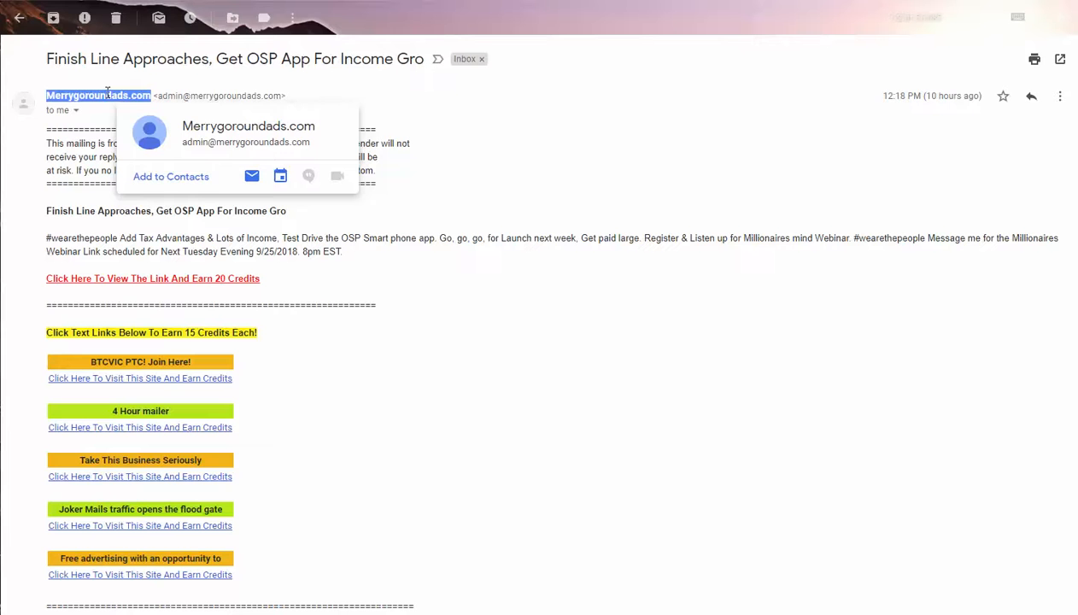
{"action": "right_click", "coordinate": [108, 94]}
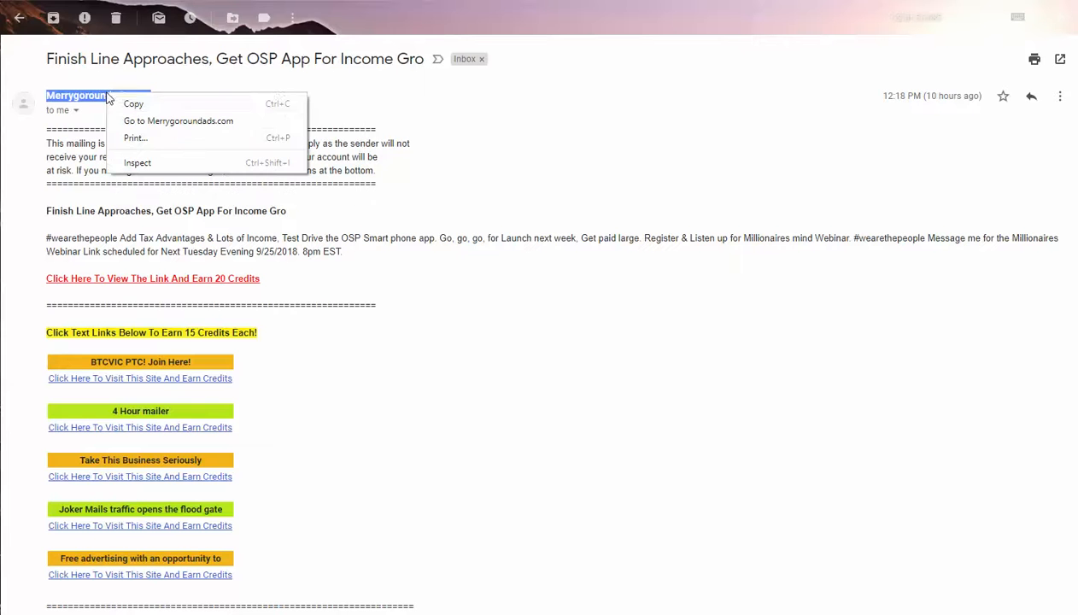
{"action": "left_click", "coordinate": [132, 105]}
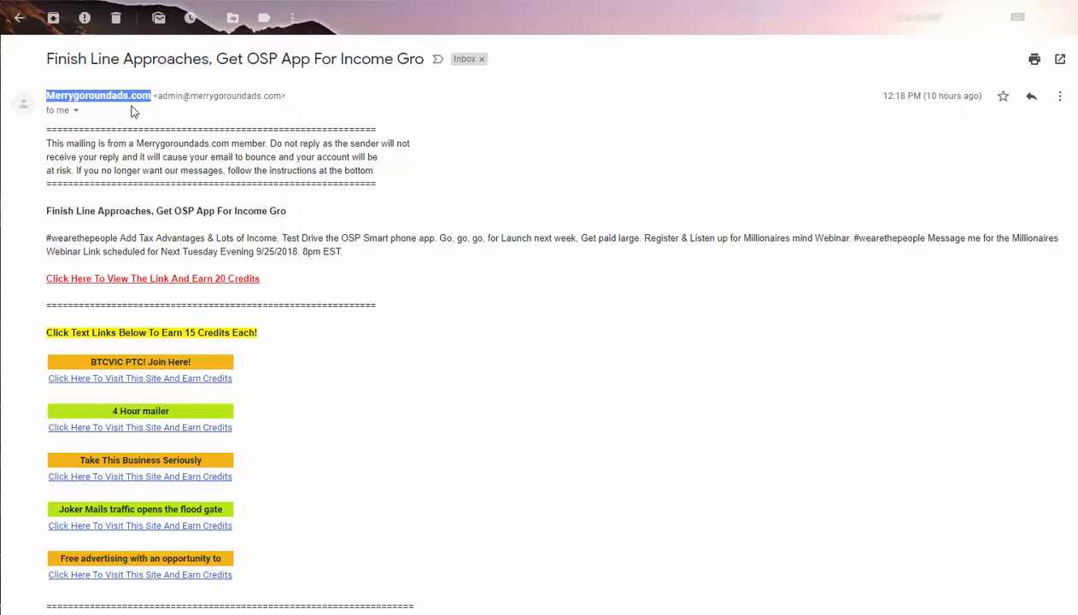
{"action": "left_click", "coordinate": [194, 118]}
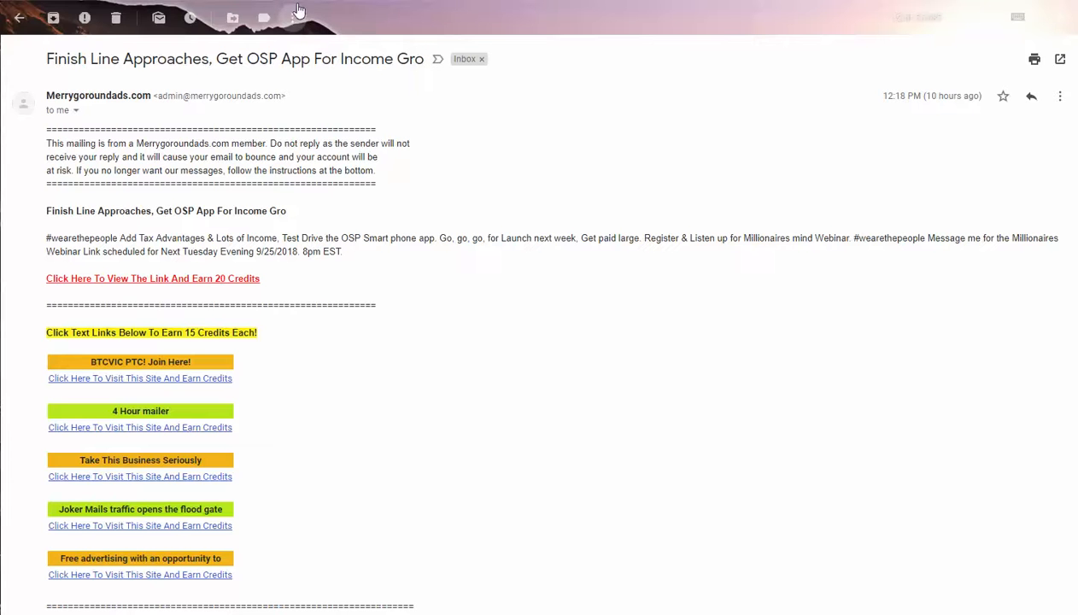
Start a filter for messages like this one, enter the account owner's e-mail as recipient, and continue to the filter actions
{"action": "left_click", "coordinate": [295, 19]}
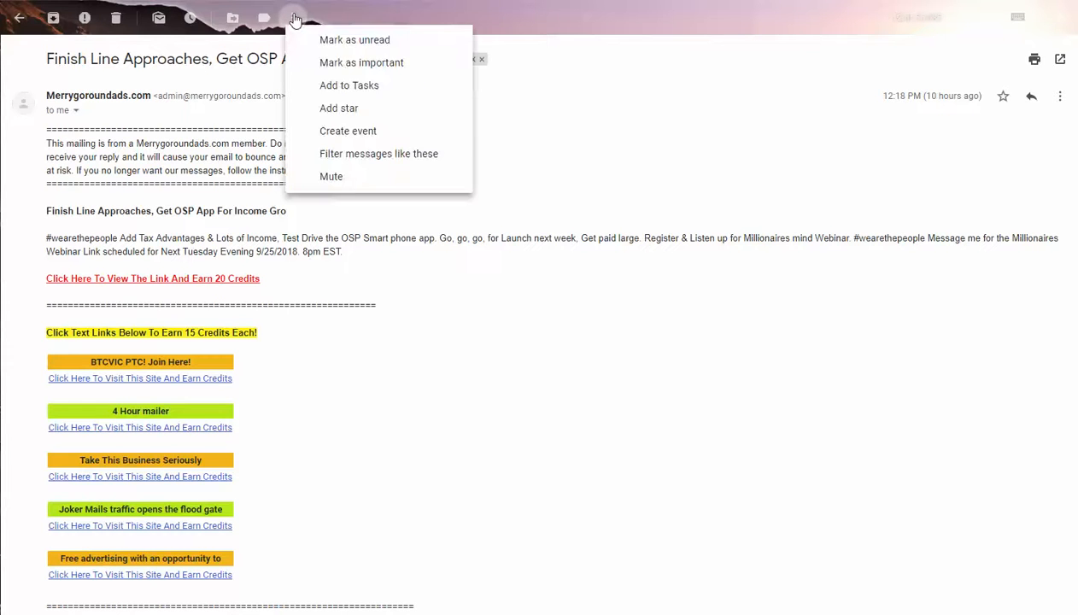
{"action": "left_click", "coordinate": [378, 156]}
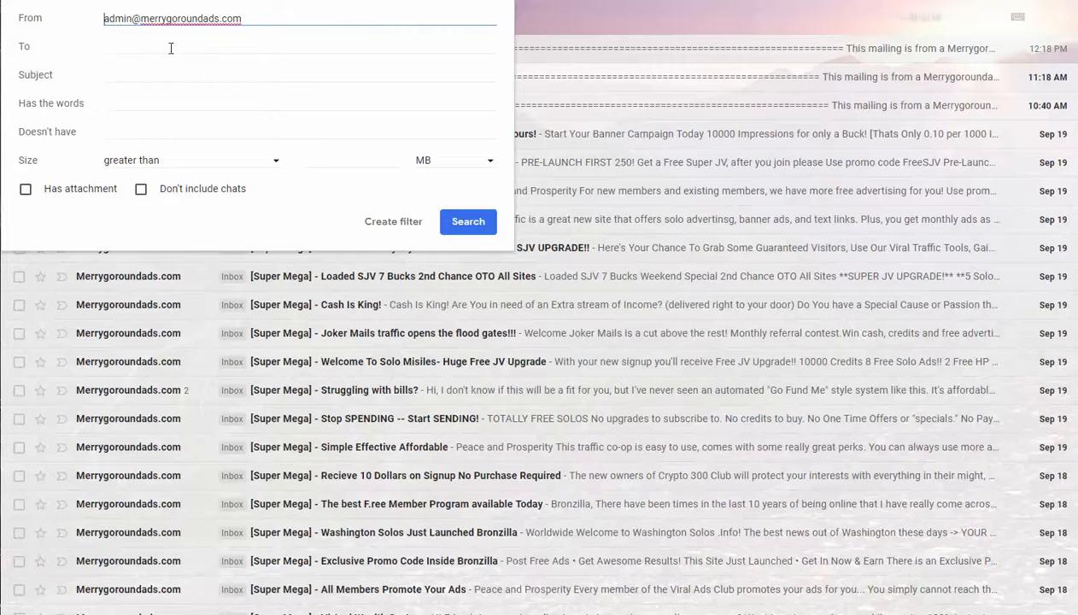
{"action": "left_click", "coordinate": [123, 47]}
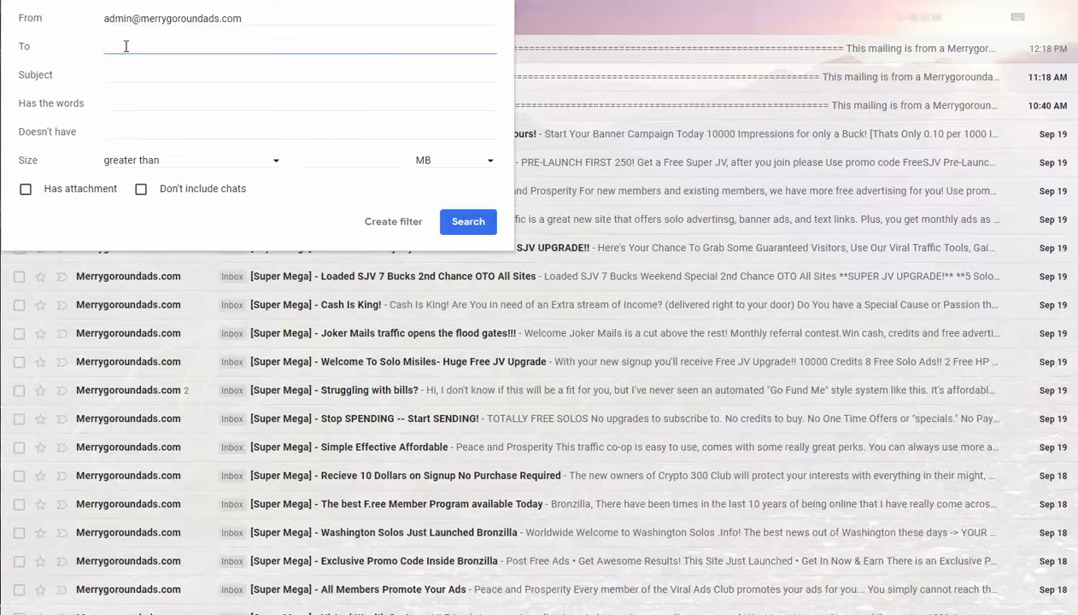
{"action": "type", "text": "b"}
{"action": "left_click", "coordinate": [168, 80]}
{"action": "left_click", "coordinate": [392, 223]}
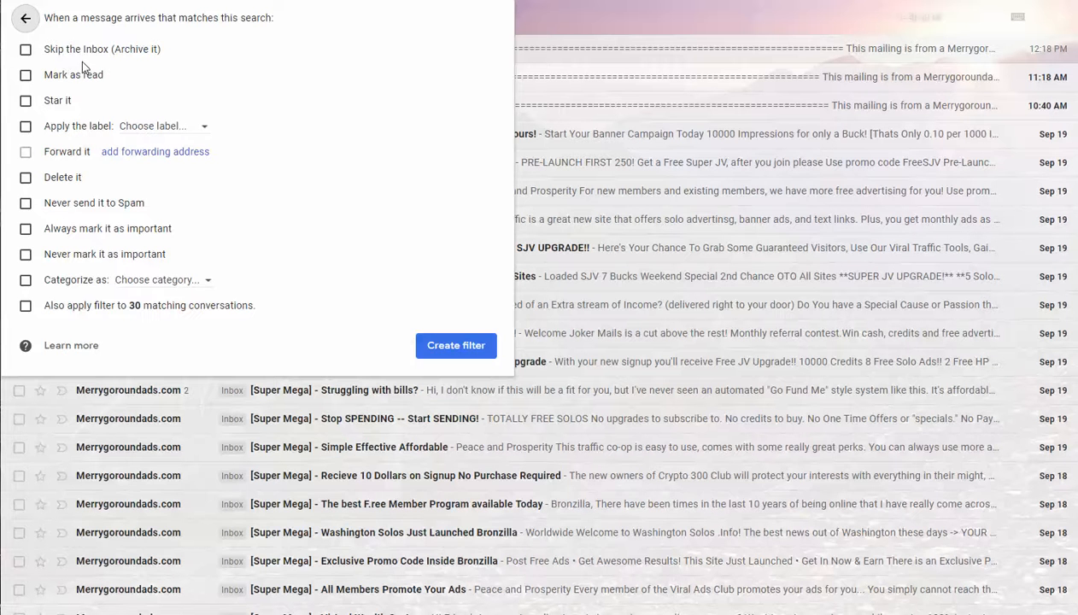
Set the filter to skip the inbox and apply a new label, Merrygoroundads.com, nested under ADVERTISEMENTS
{"action": "left_click", "coordinate": [25, 50]}
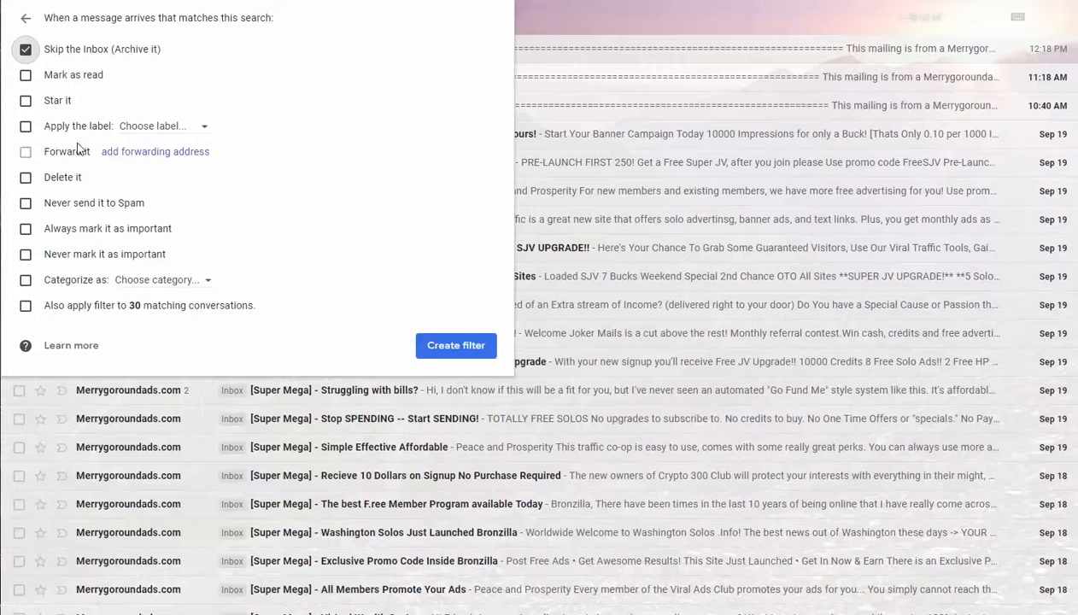
{"action": "left_click", "coordinate": [27, 128]}
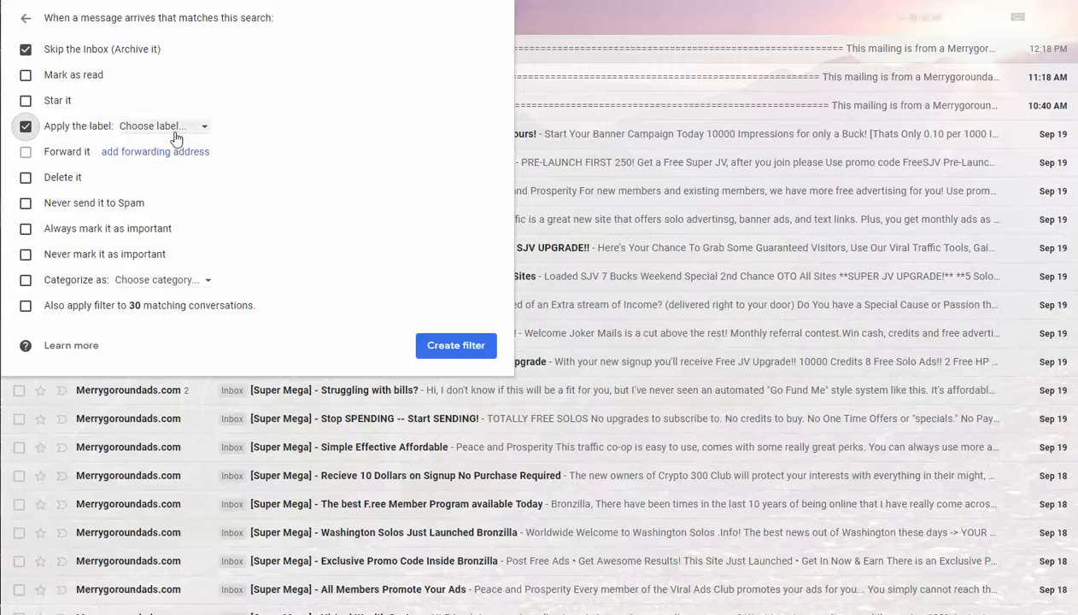
{"action": "left_click", "coordinate": [205, 130]}
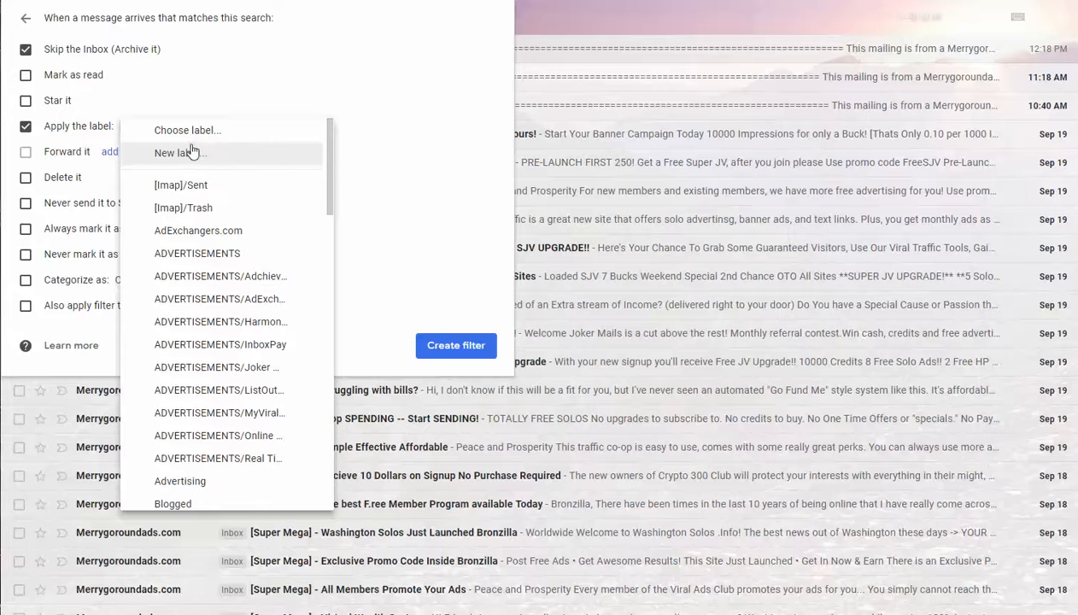
{"action": "left_click", "coordinate": [188, 154]}
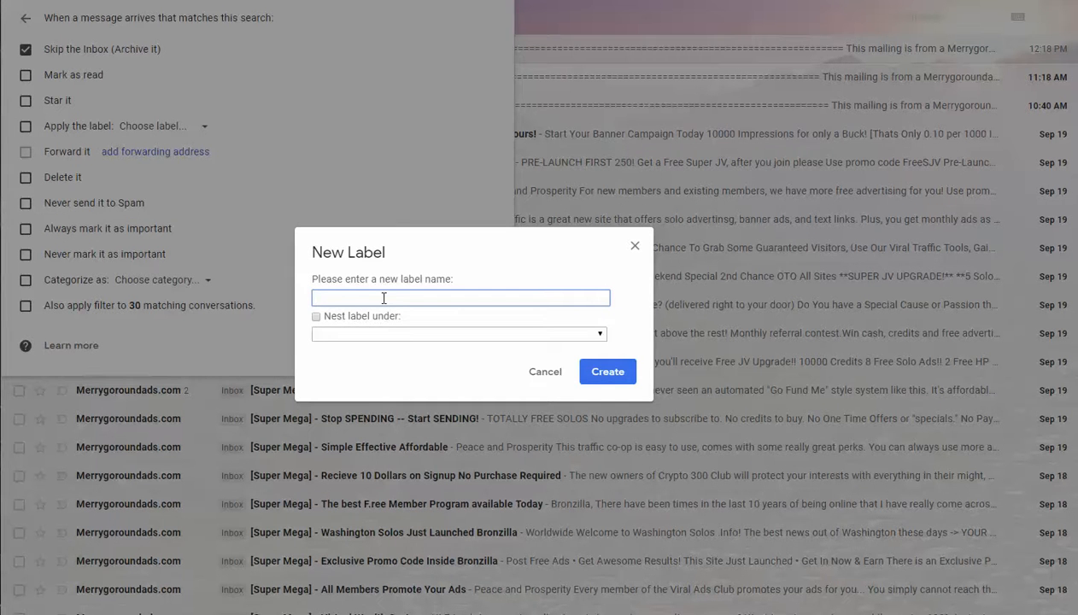
{"action": "right_click", "coordinate": [321, 297]}
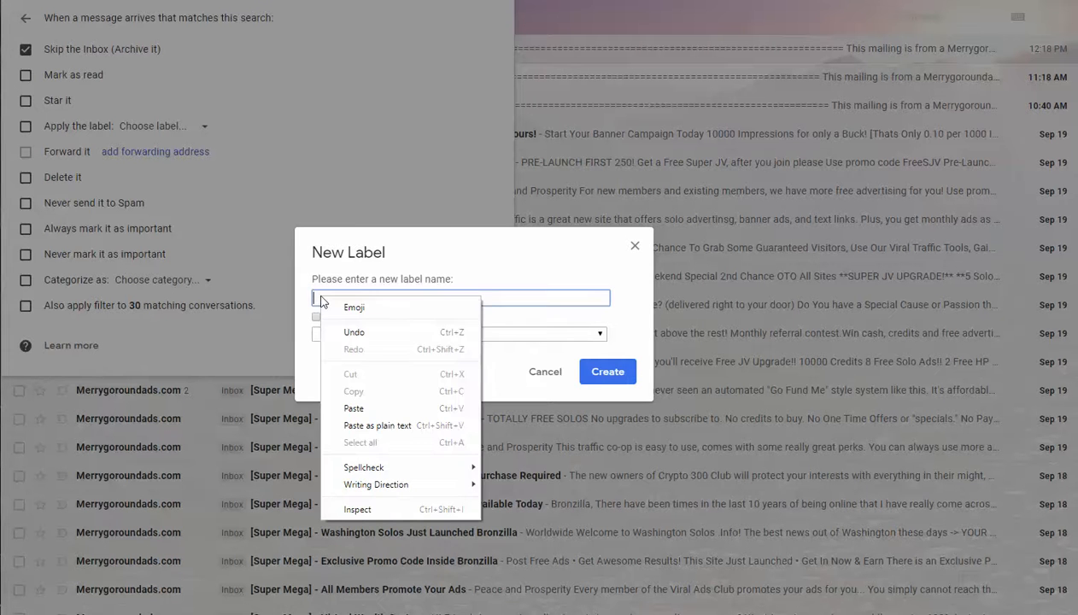
{"action": "left_click", "coordinate": [358, 408]}
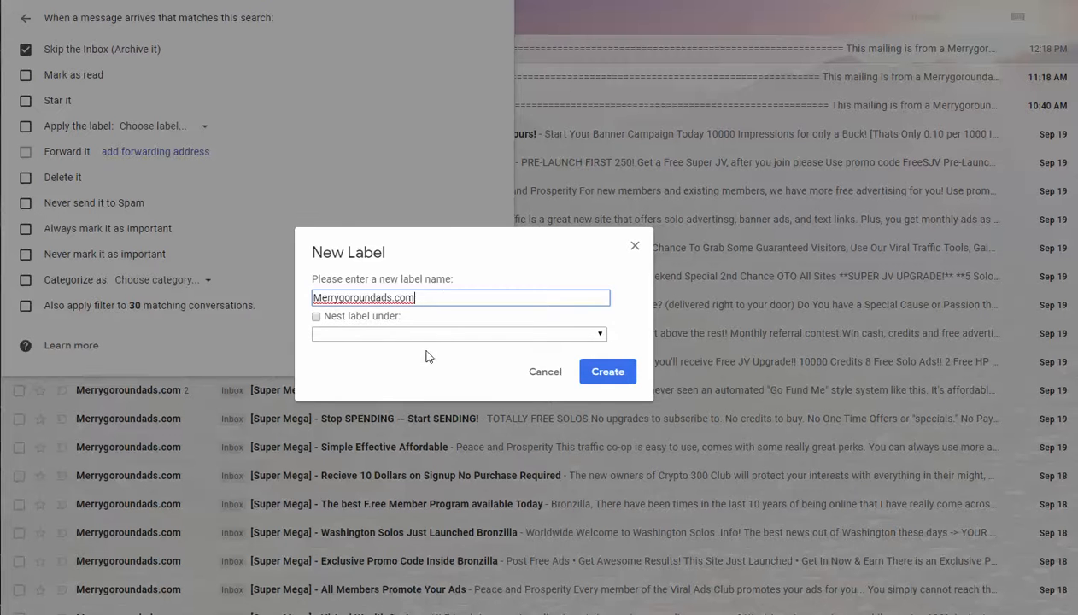
{"action": "left_click", "coordinate": [602, 336]}
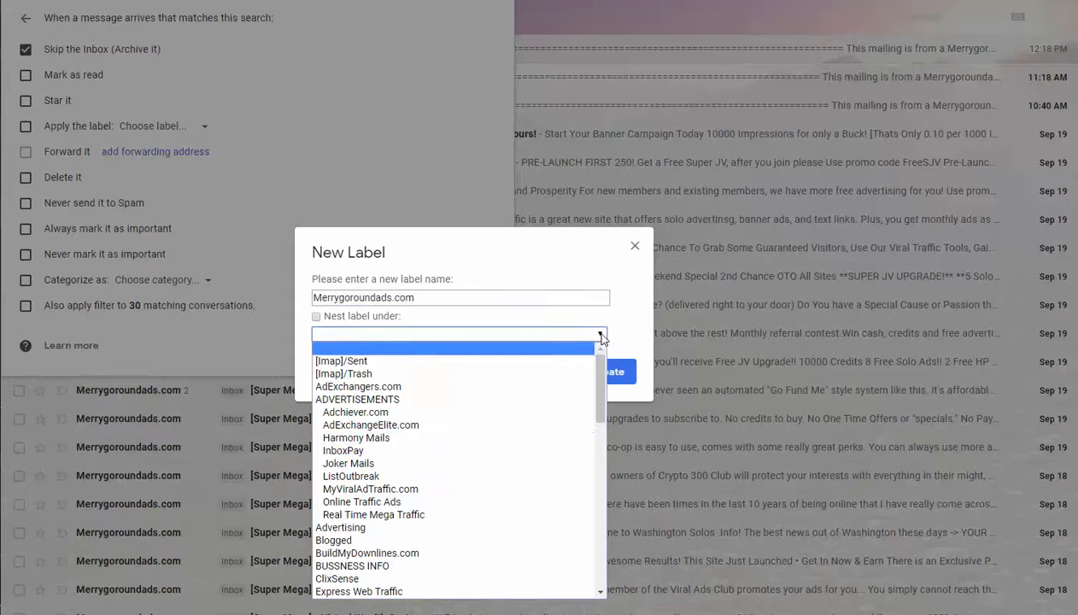
{"action": "left_click", "coordinate": [392, 400]}
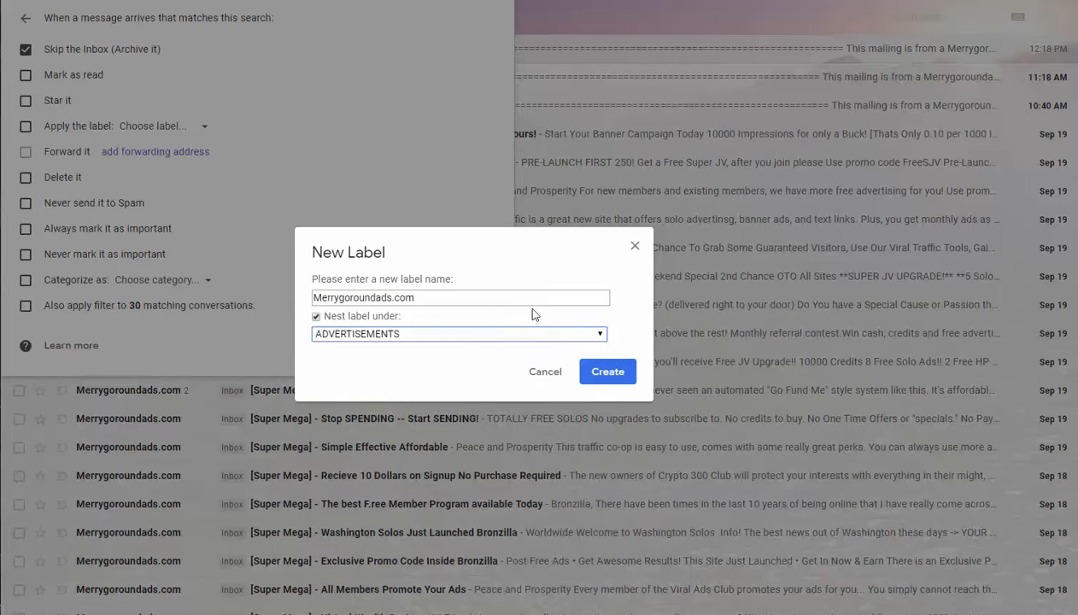
{"action": "left_click", "coordinate": [608, 375]}
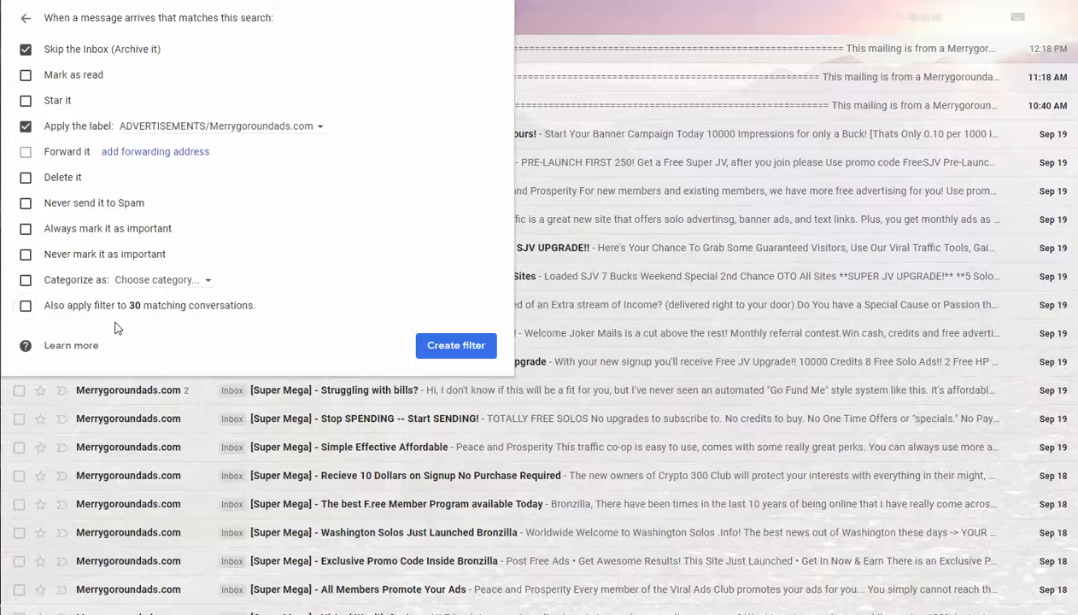
Create the filter with matching conversations included, then check the label on the "Finish Line Approaches" message and return to the inbox
{"action": "left_click", "coordinate": [25, 308]}
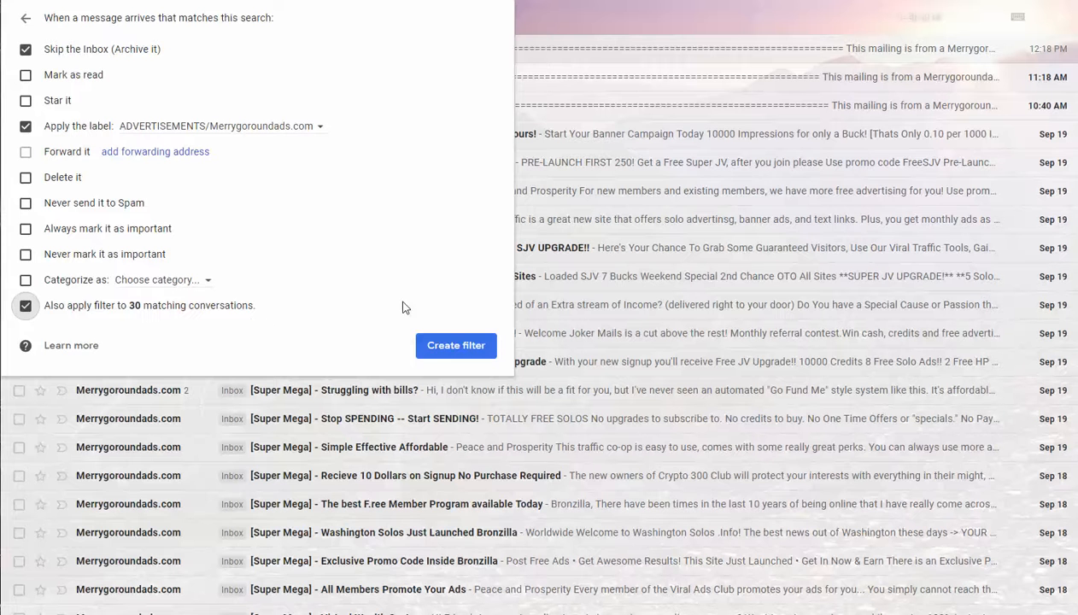
{"action": "left_click", "coordinate": [455, 345]}
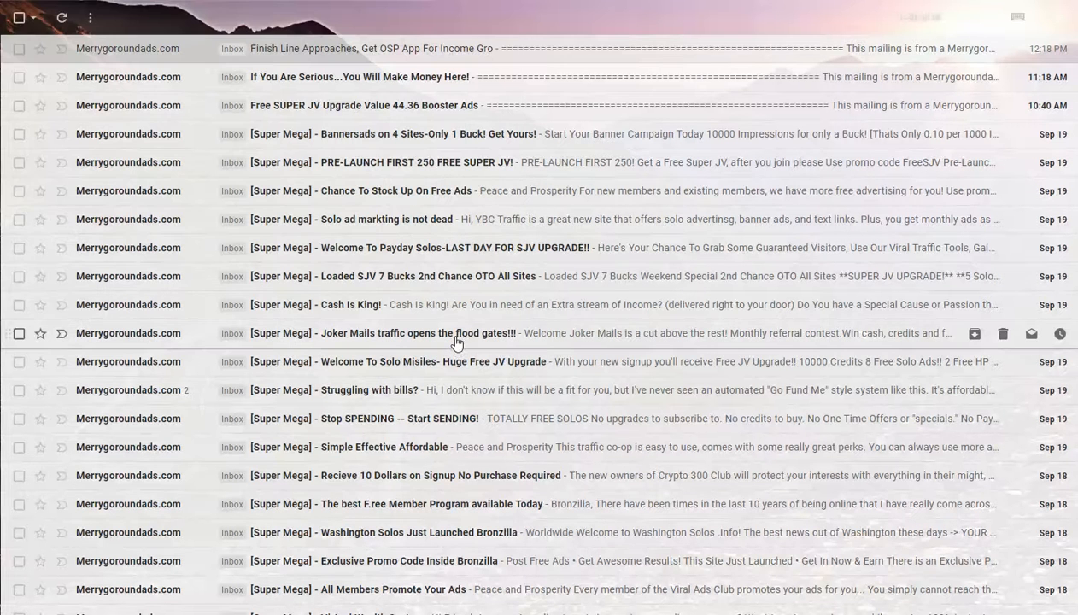
{"action": "left_click", "coordinate": [143, 53]}
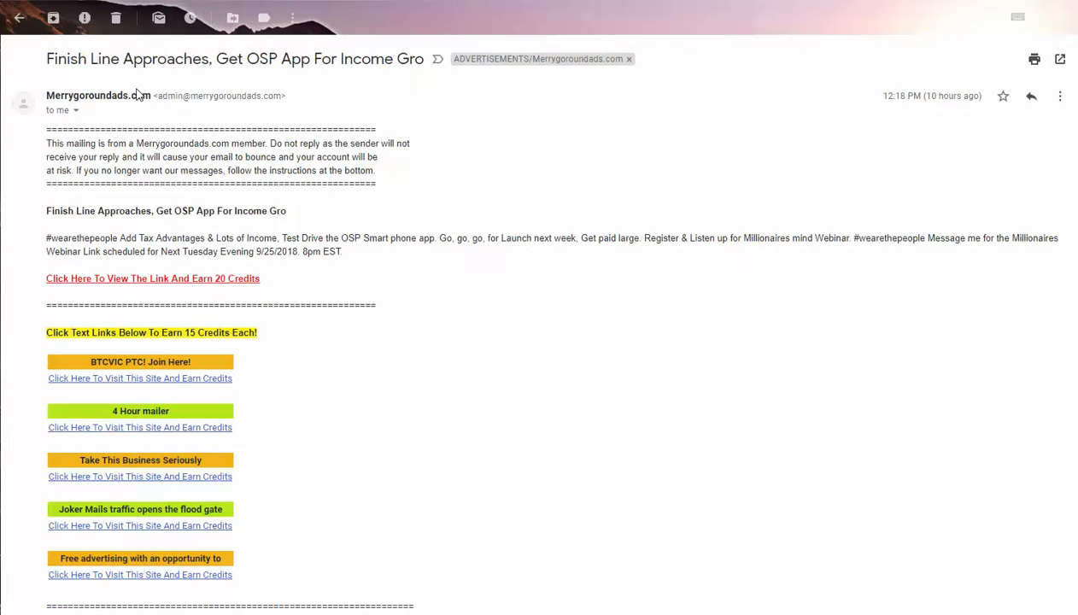
{"action": "left_click", "coordinate": [19, 18]}
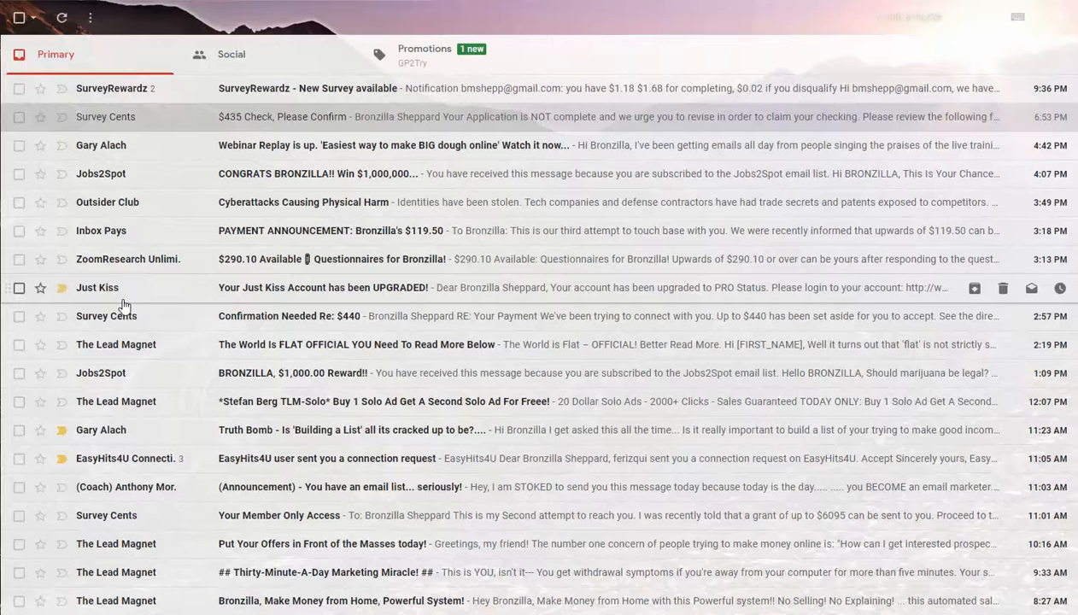
Open the Jobs2Spot message "CONGRATS BRONZILLA!! Win $1,000,000..." and copy the sender name Jobs2Spot
{"action": "left_click", "coordinate": [107, 174]}
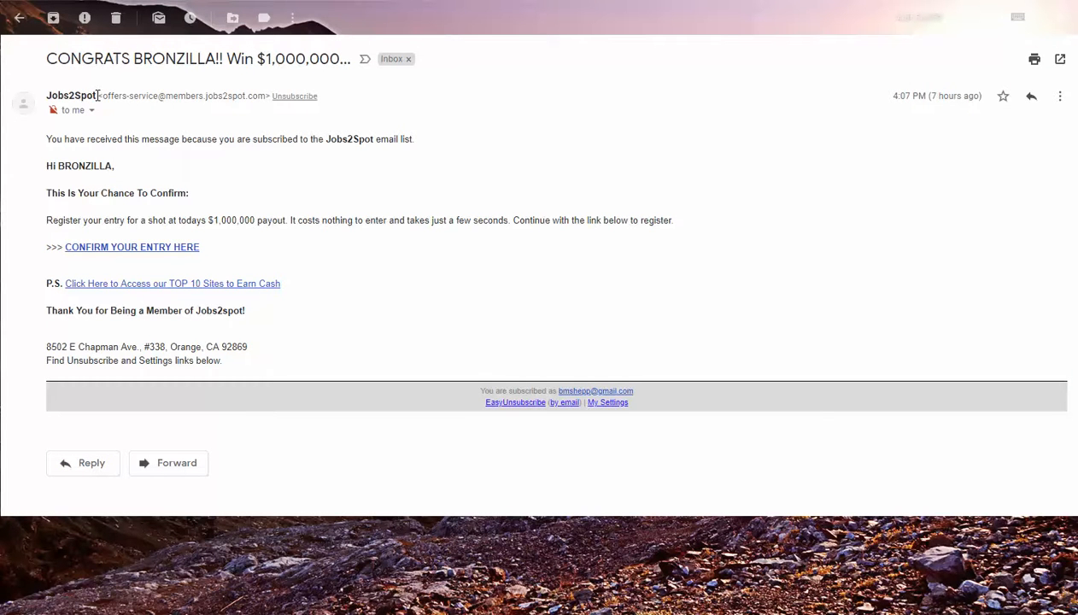
{"action": "left_click_drag", "start_coordinate": [98, 95], "coordinate": [45, 98]}
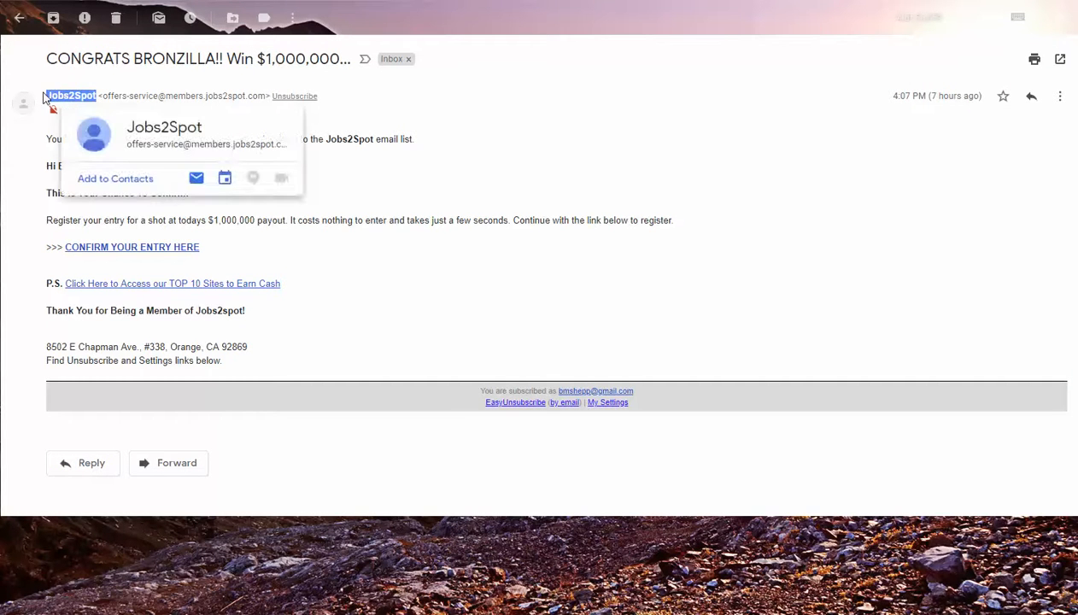
{"action": "right_click", "coordinate": [66, 94]}
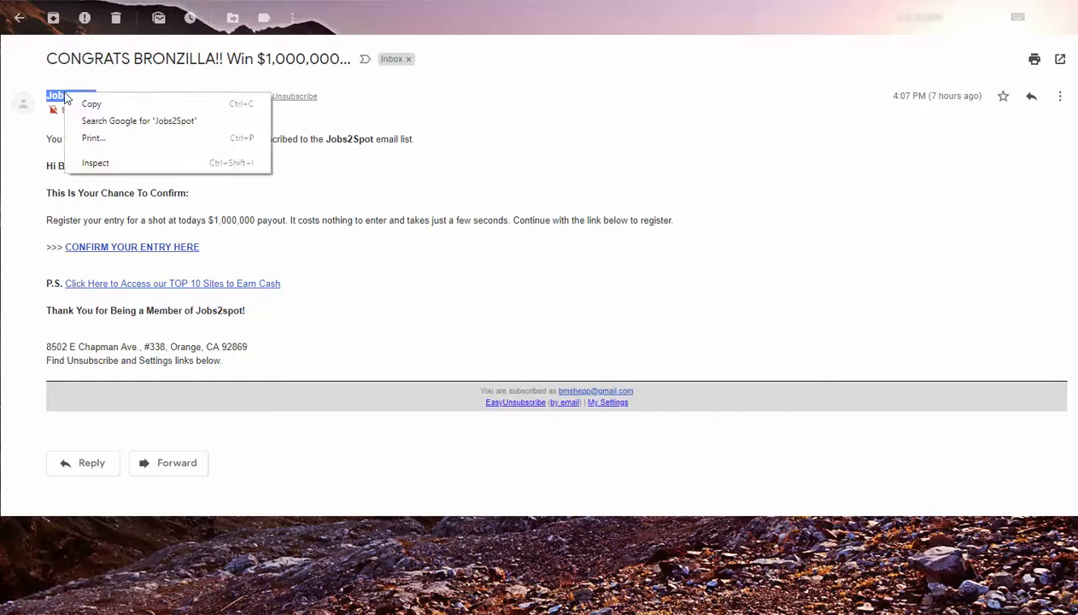
{"action": "left_click", "coordinate": [91, 104]}
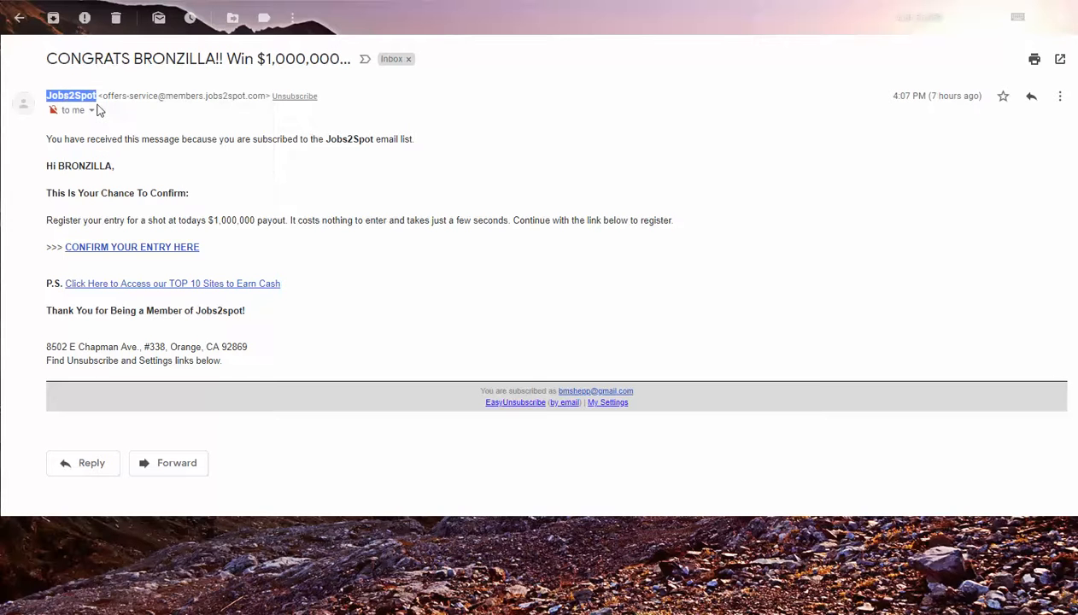
{"action": "left_click", "coordinate": [133, 120]}
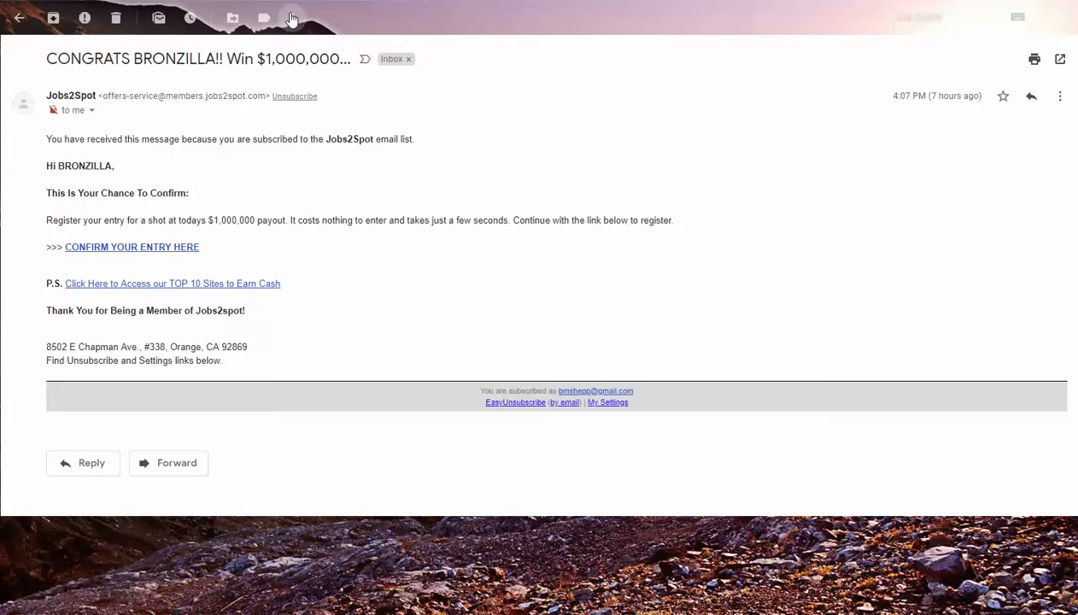
Start a filter for messages like this Jobs2Spot one, add the account owner's e-mail as recipient, and continue to the filter actions
{"action": "left_click", "coordinate": [291, 18]}
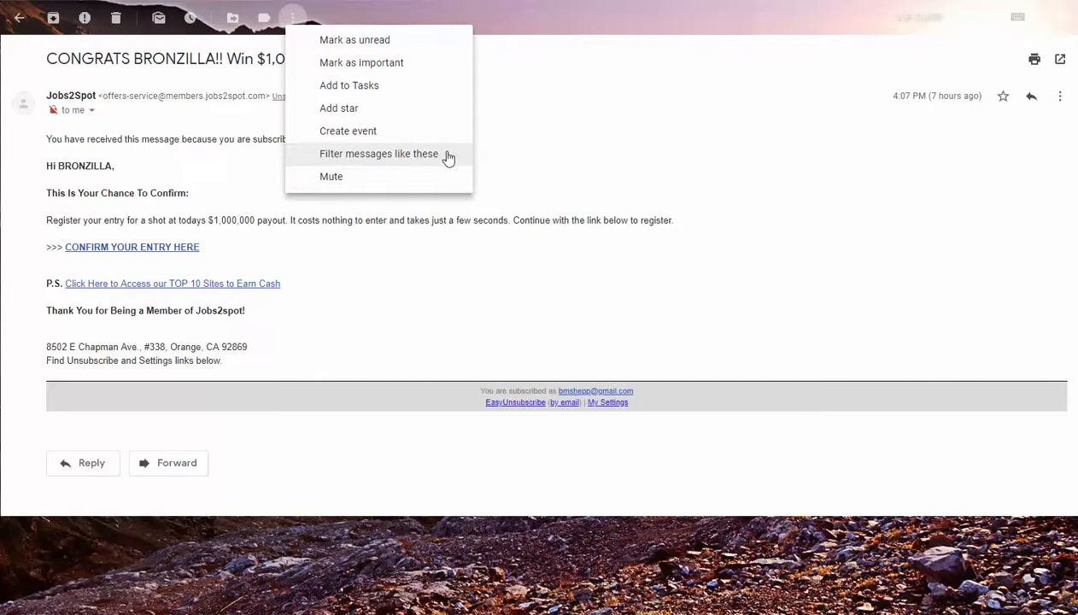
{"action": "left_click", "coordinate": [397, 154]}
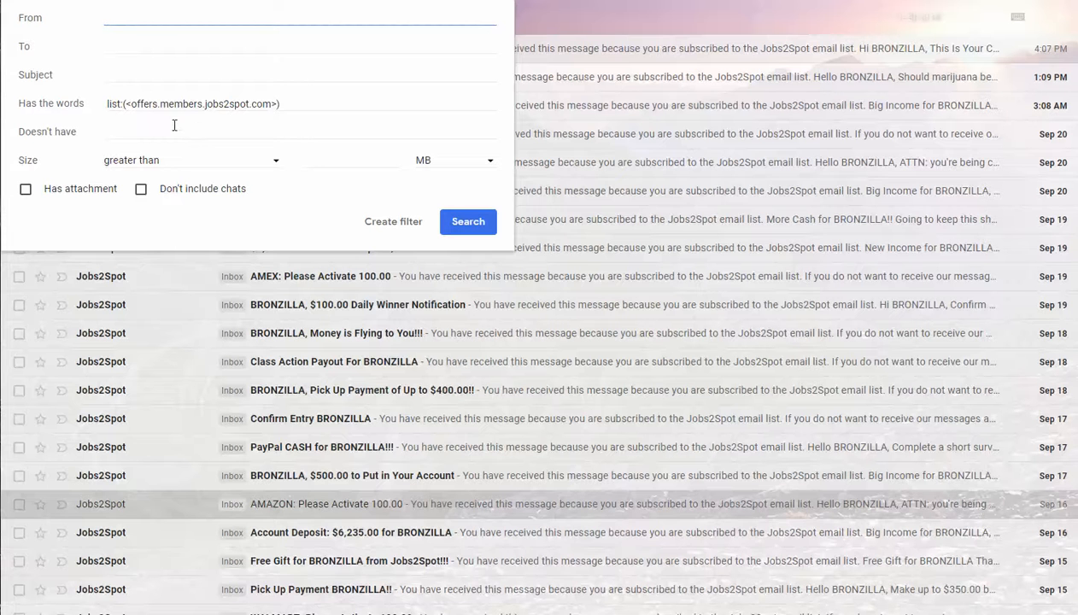
{"action": "left_click", "coordinate": [142, 44]}
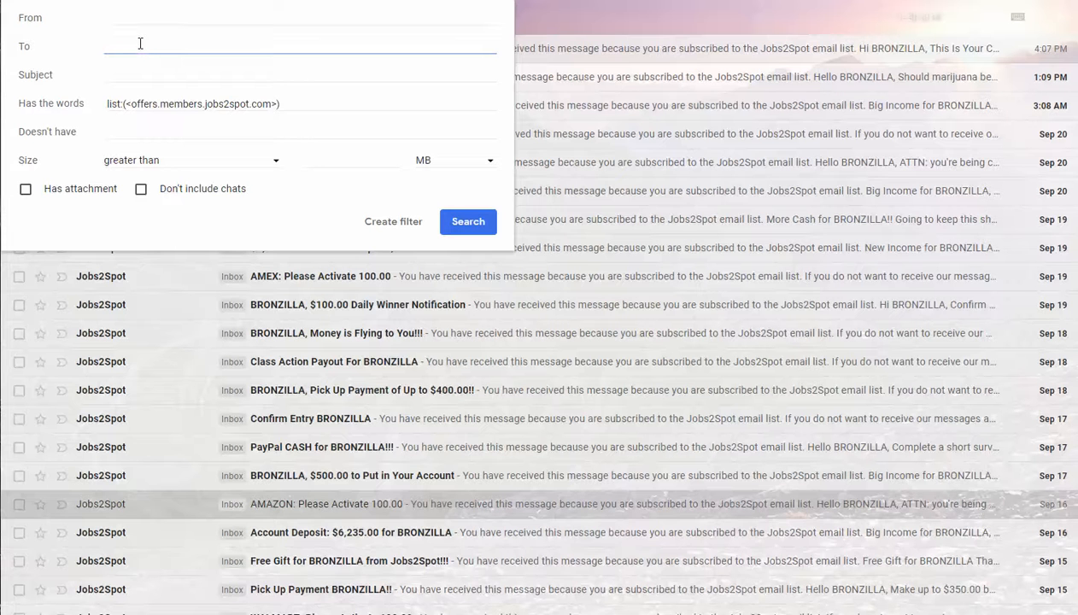
{"action": "type", "text": "b"}
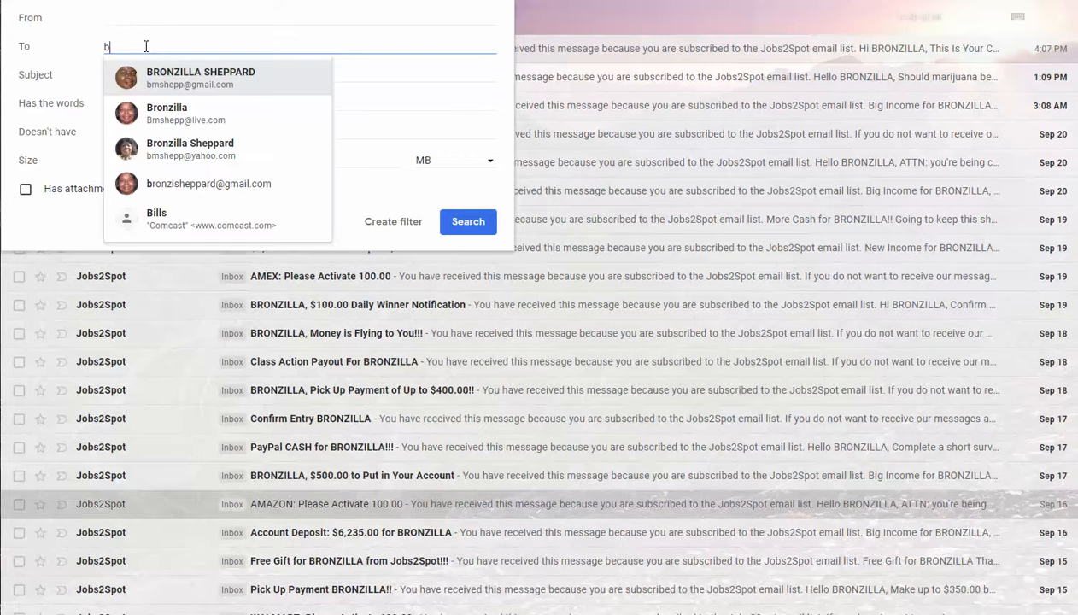
{"action": "left_click", "coordinate": [188, 84]}
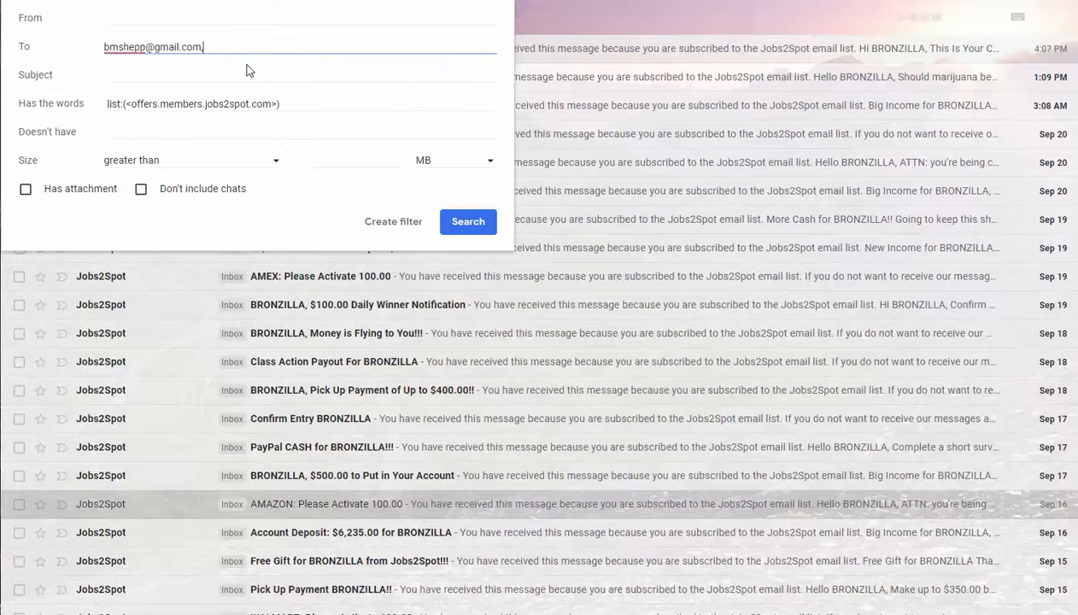
{"action": "left_click", "coordinate": [400, 223]}
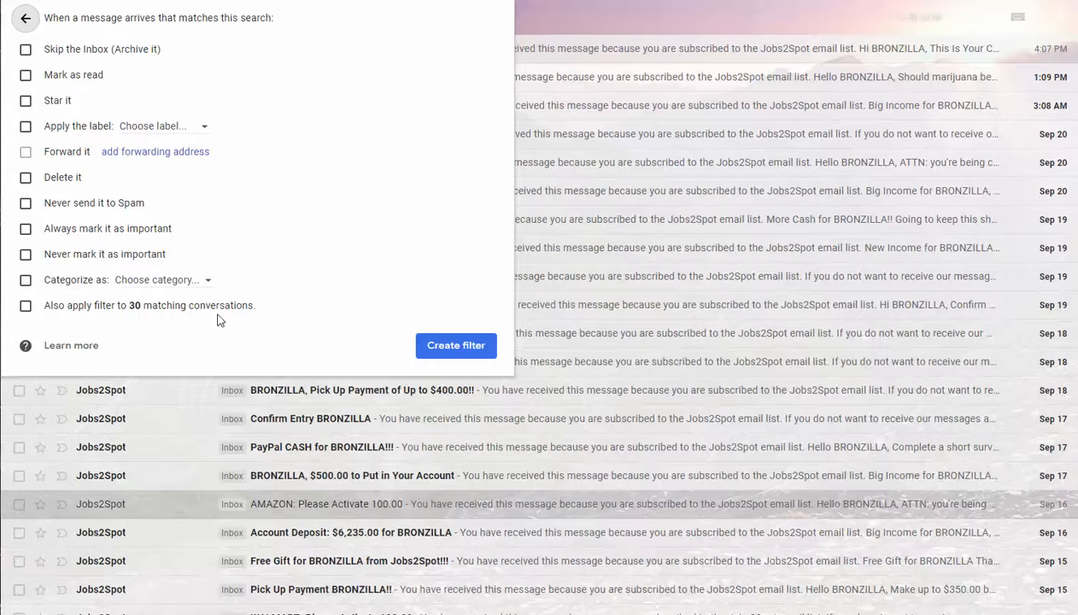
Set the filter to skip the inbox and apply a new top-level label named Jobs2Spot
{"action": "left_click", "coordinate": [25, 49]}
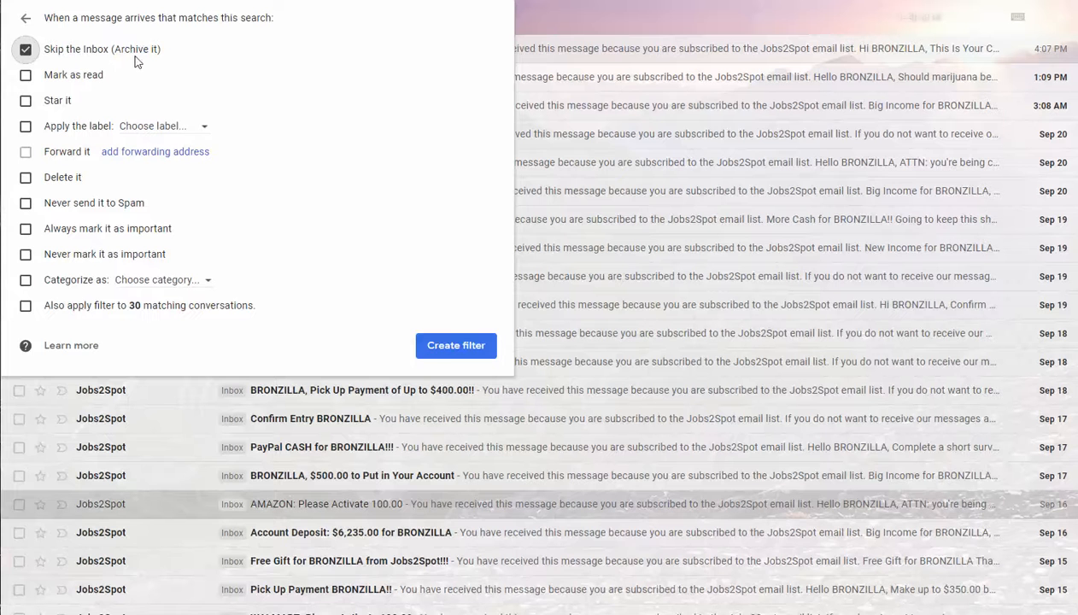
{"action": "left_click", "coordinate": [26, 126]}
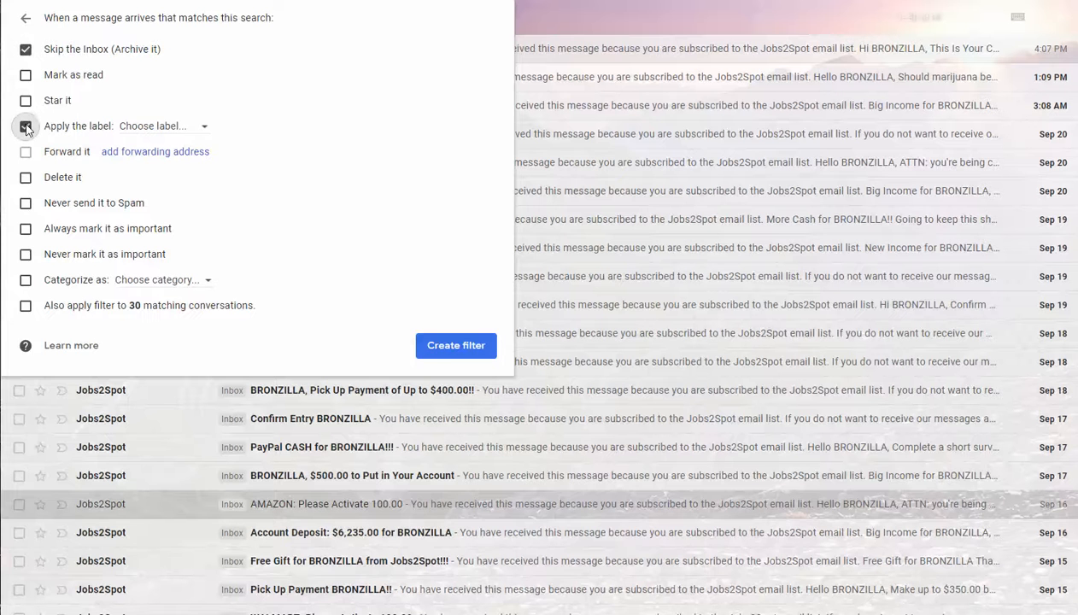
{"action": "left_click", "coordinate": [204, 128]}
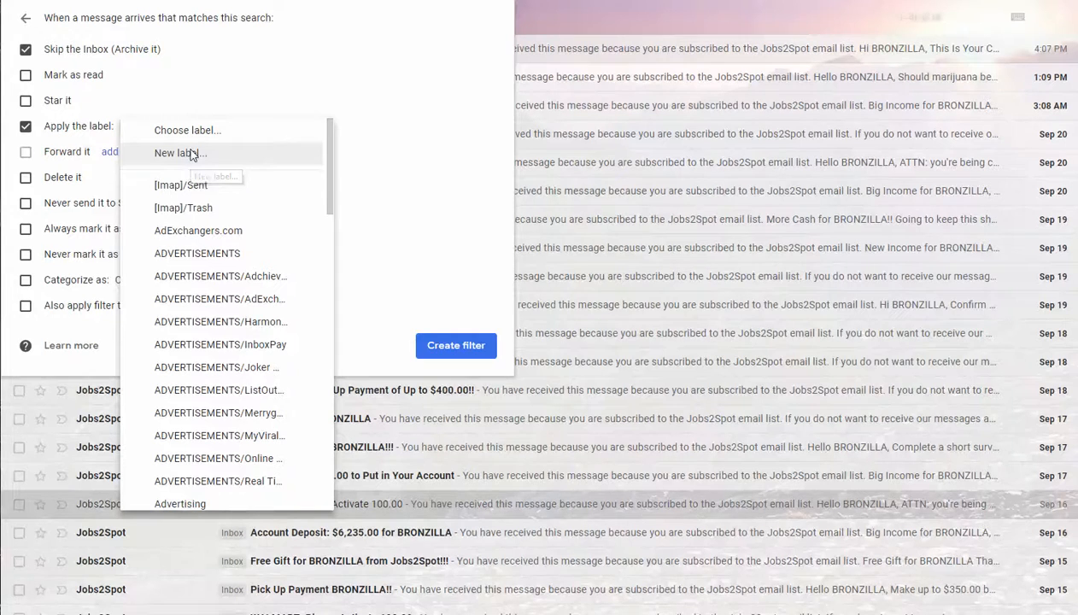
{"action": "left_click", "coordinate": [190, 152]}
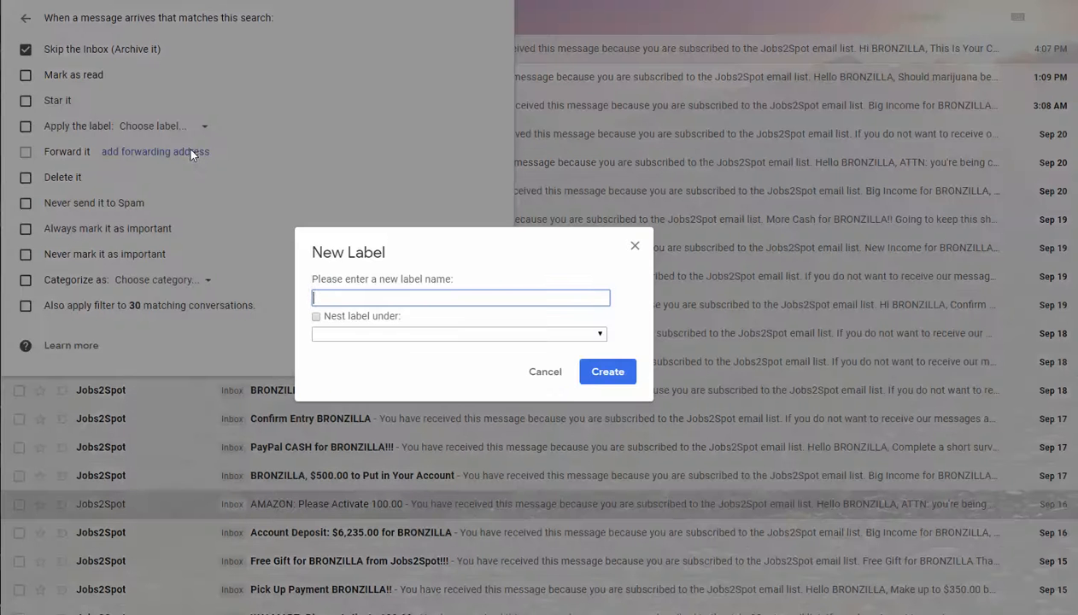
{"action": "right_click", "coordinate": [352, 297]}
{"action": "left_click", "coordinate": [393, 413]}
{"action": "left_click", "coordinate": [610, 374]}
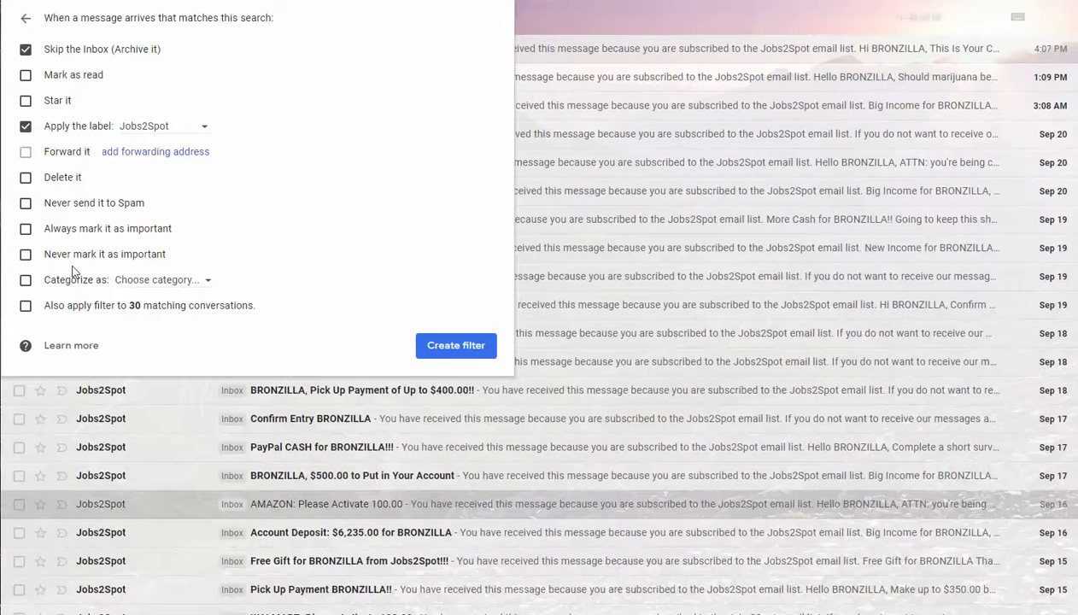
Create the Jobs2Spot filter with matching conversations included, and return to the inbox
{"action": "left_click", "coordinate": [27, 305]}
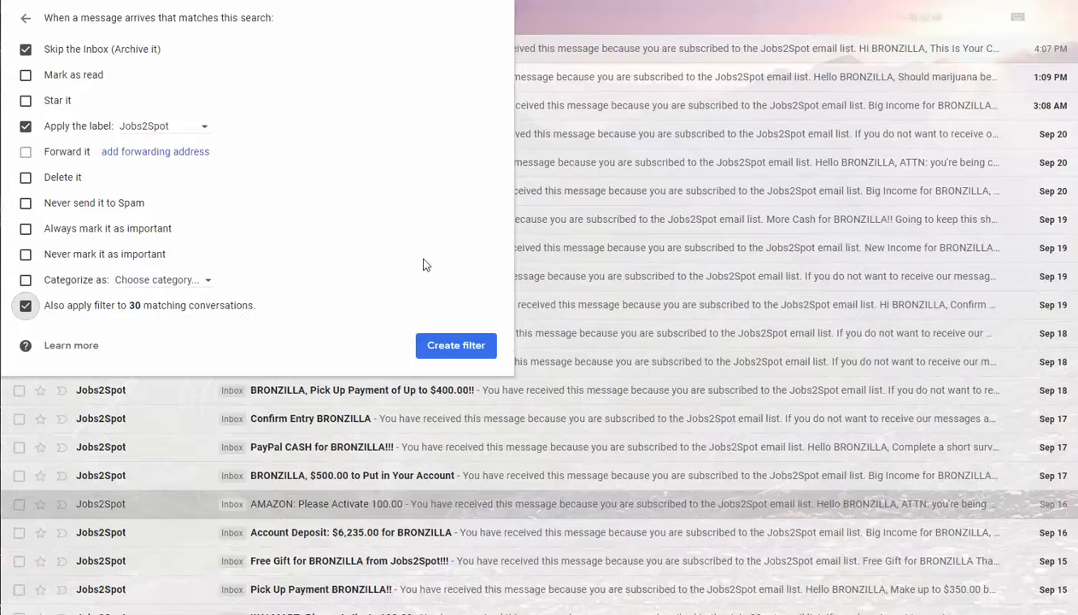
{"action": "left_click", "coordinate": [456, 348]}
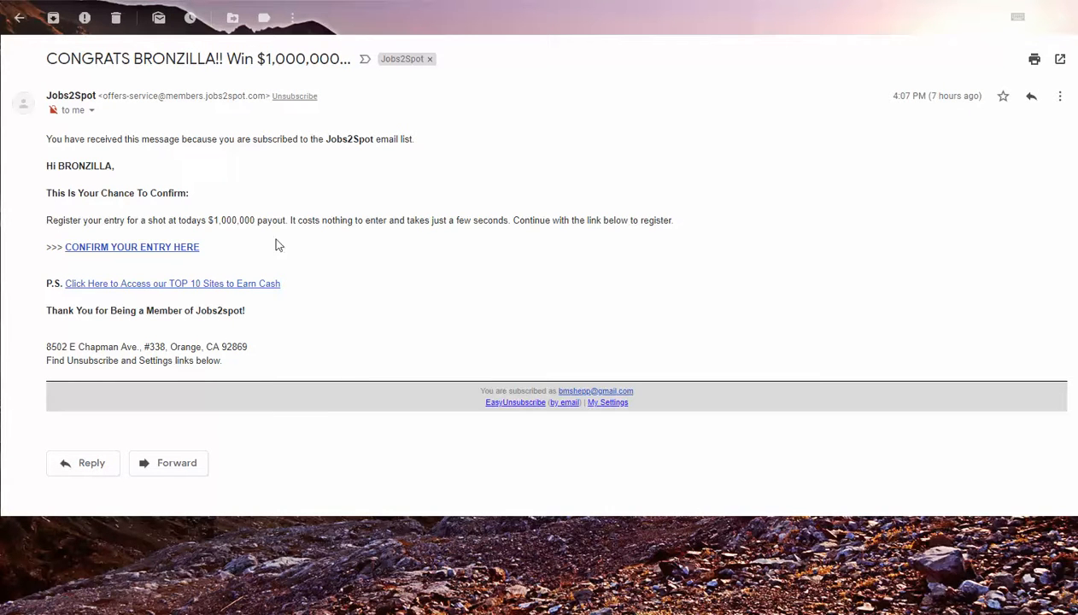
{"action": "left_click", "coordinate": [27, 27]}
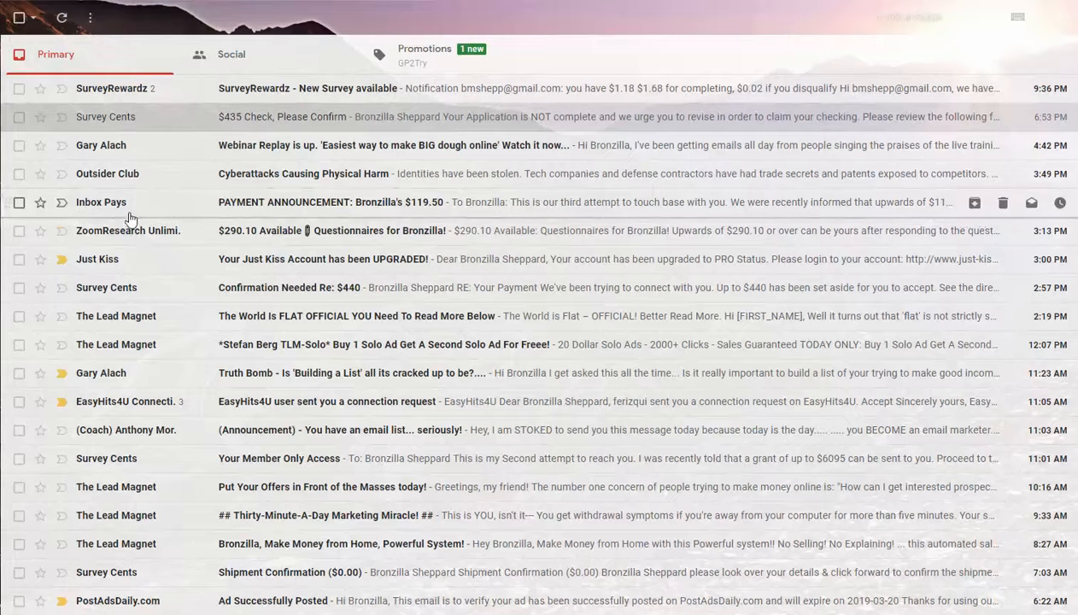